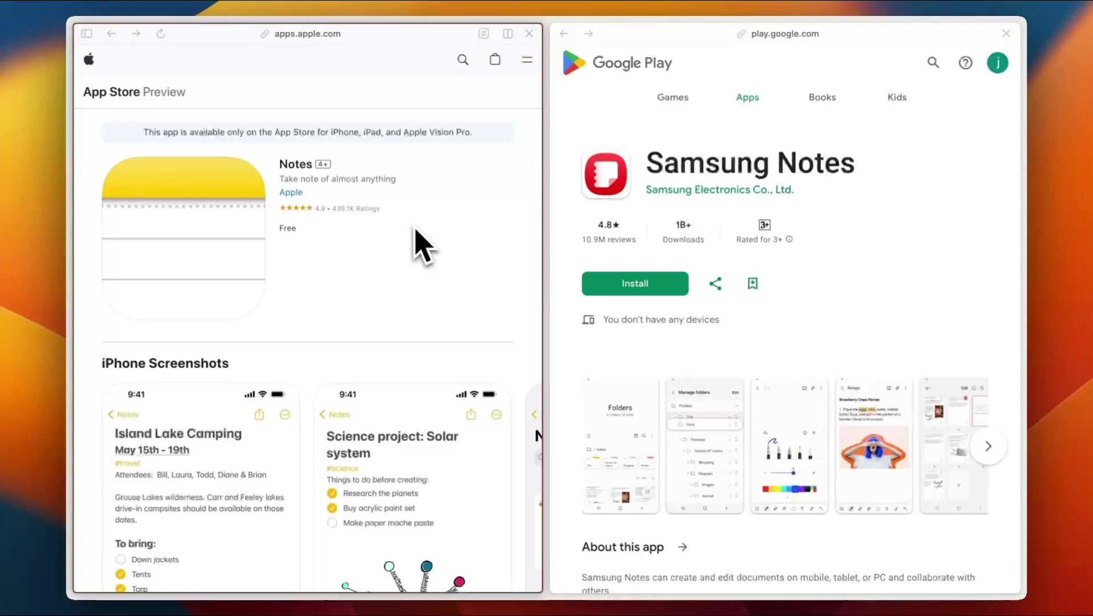
pyautogui.scroll(-2, 423, 248)
pyautogui.scroll(-3, 422, 248)
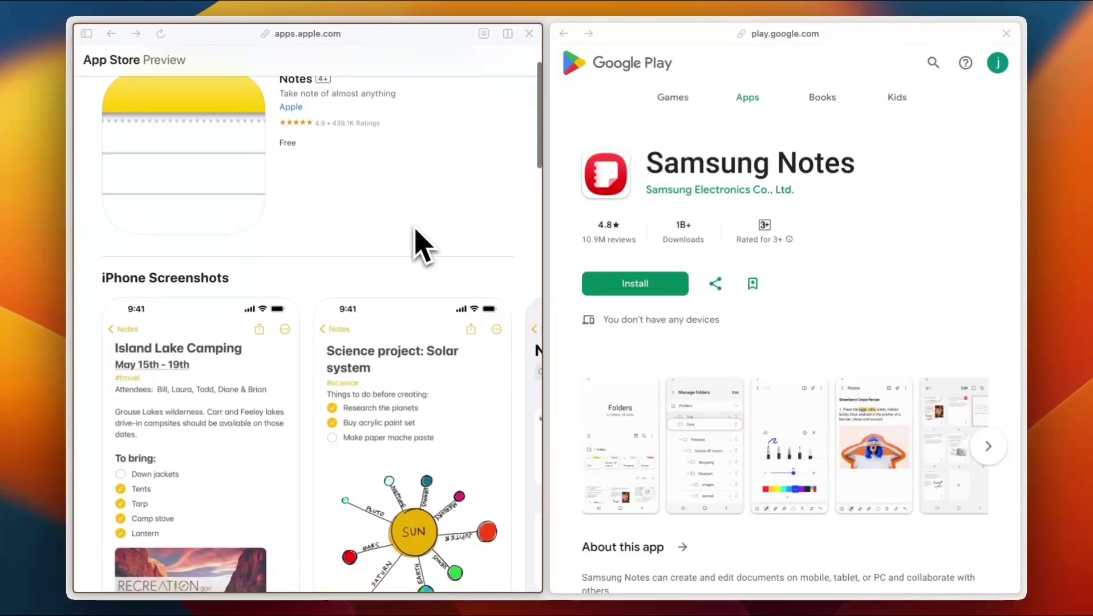
pyautogui.scroll(-1, 418, 244)
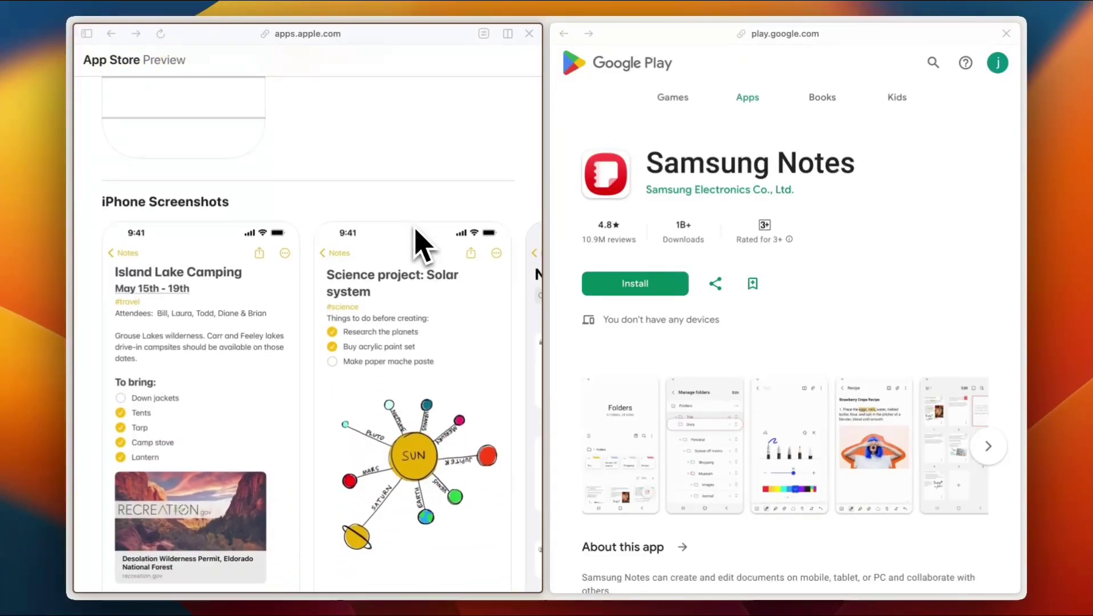
pyautogui.scroll(-1, 436, 171)
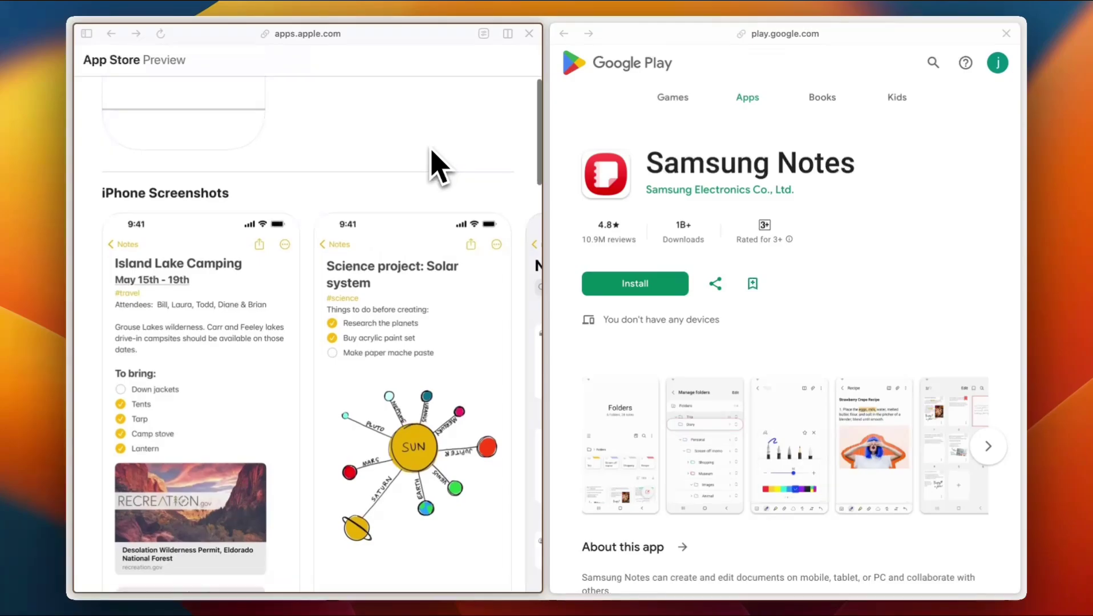
pyautogui.scroll(-1, 437, 167)
pyautogui.scroll(-1, 437, 166)
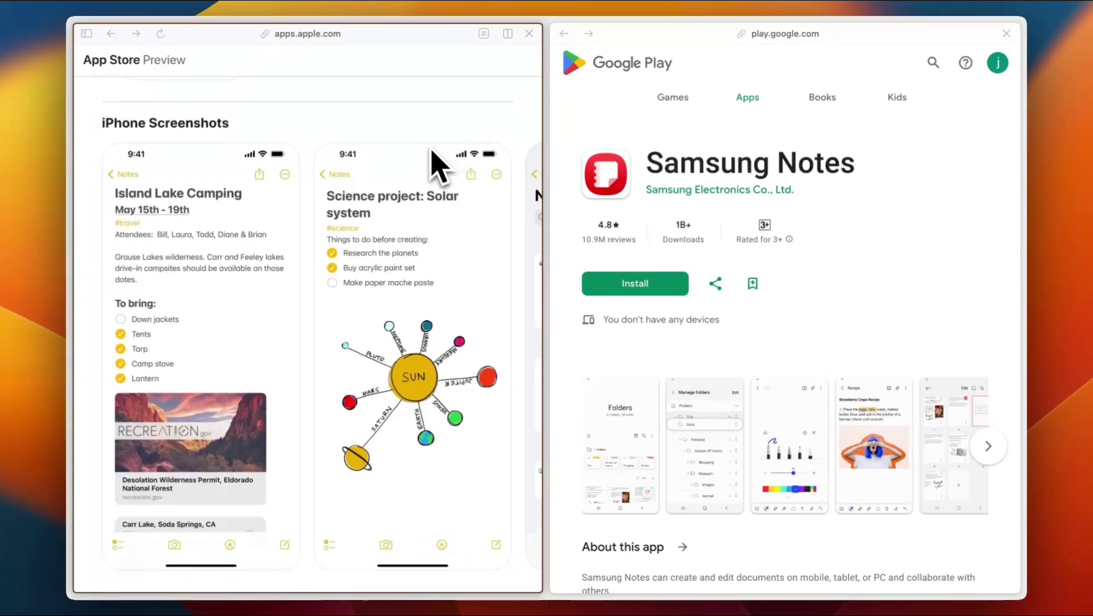
pyautogui.scroll(-1, 437, 167)
pyautogui.scroll(-1, 437, 167)
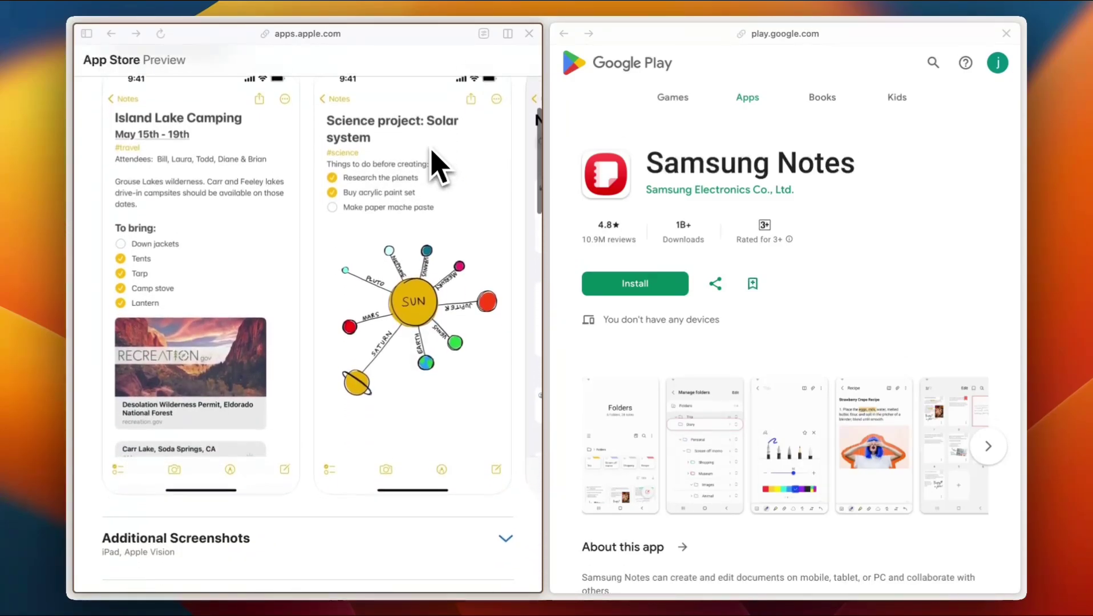
pyautogui.scroll(-1, 437, 167)
pyautogui.scroll(-1, 437, 166)
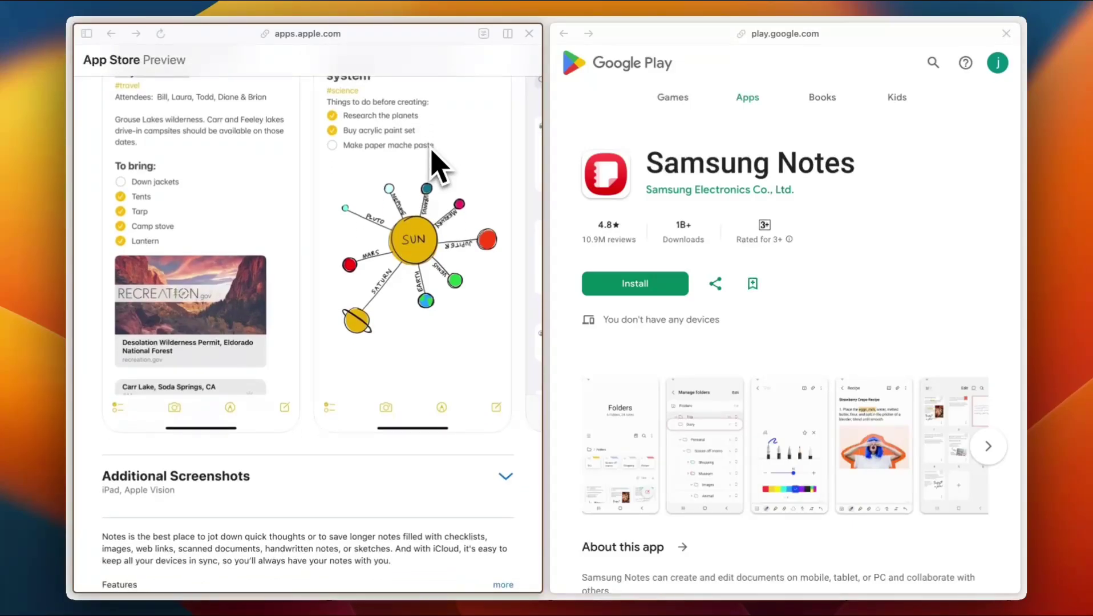
pyautogui.scroll(-1, 437, 166)
pyautogui.scroll(-1, 437, 167)
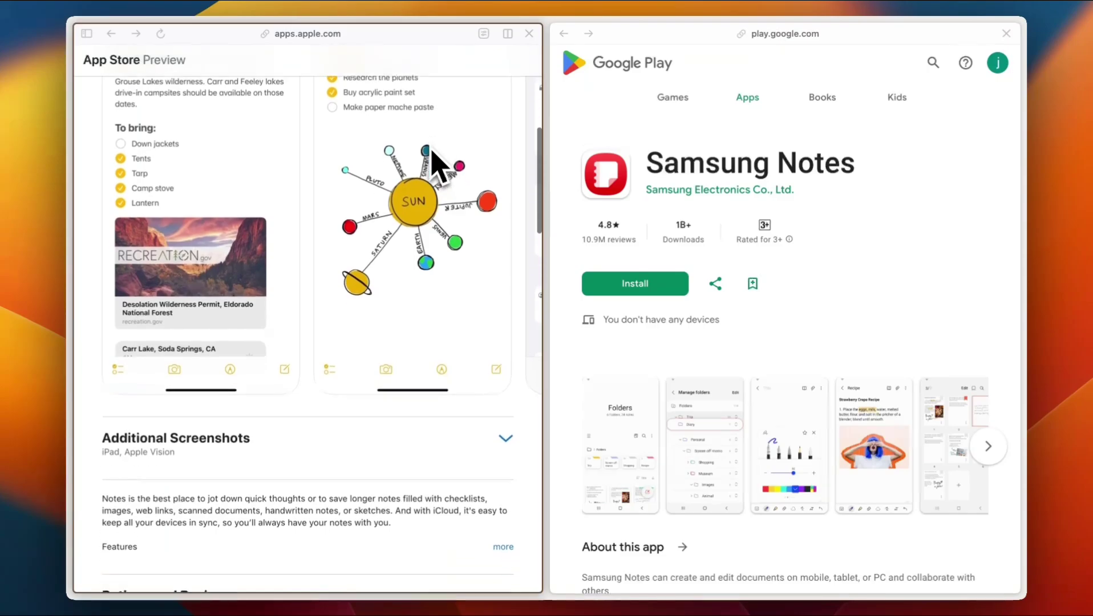
pyautogui.scroll(-1, 437, 166)
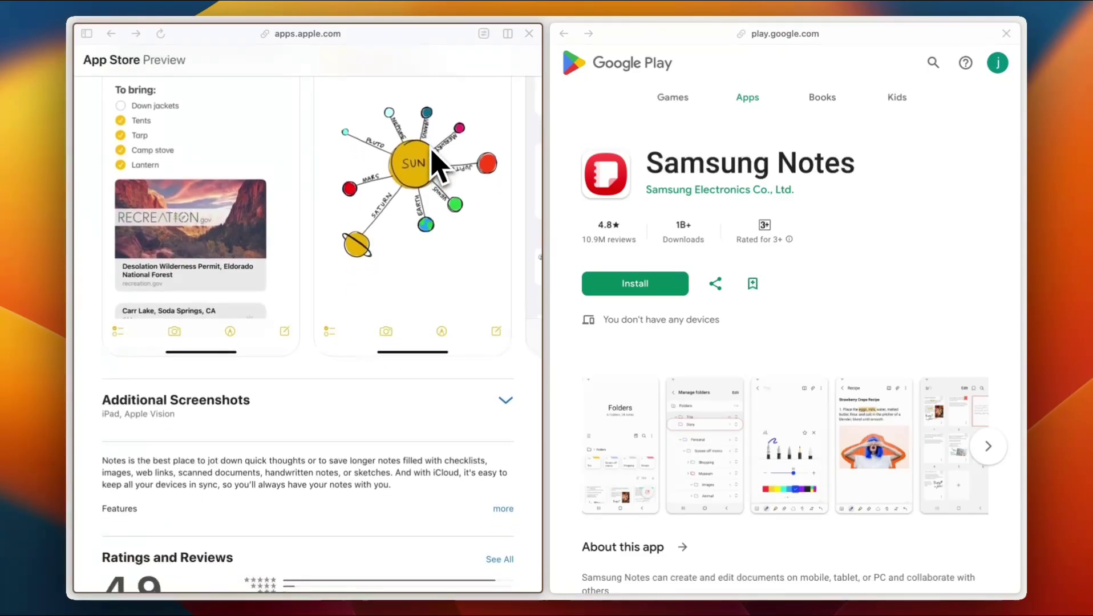
pyautogui.scroll(-2, 437, 167)
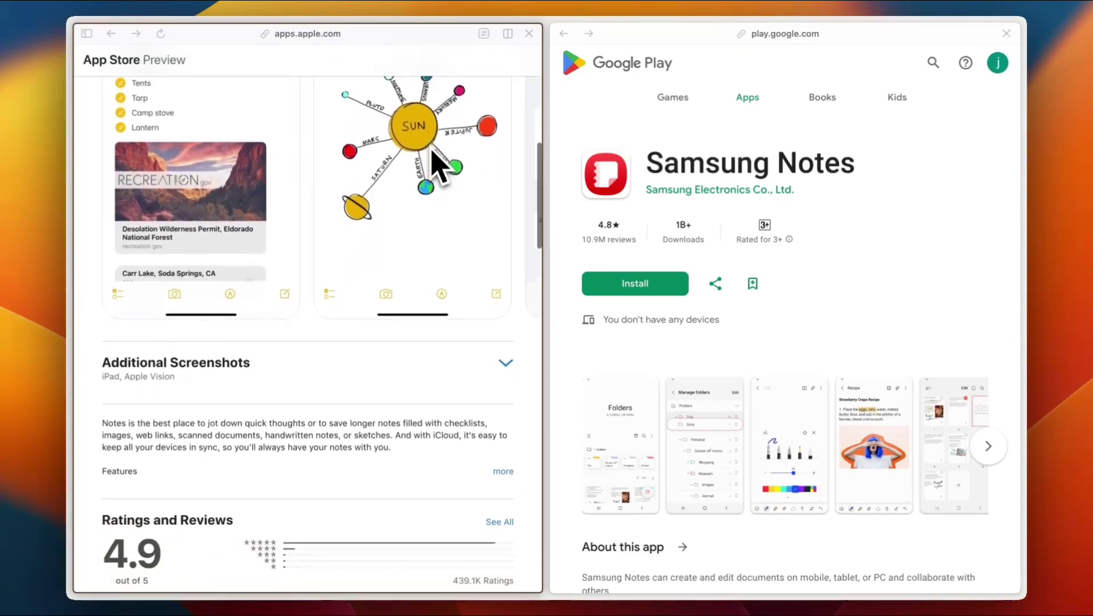
pyautogui.scroll(2, 437, 166)
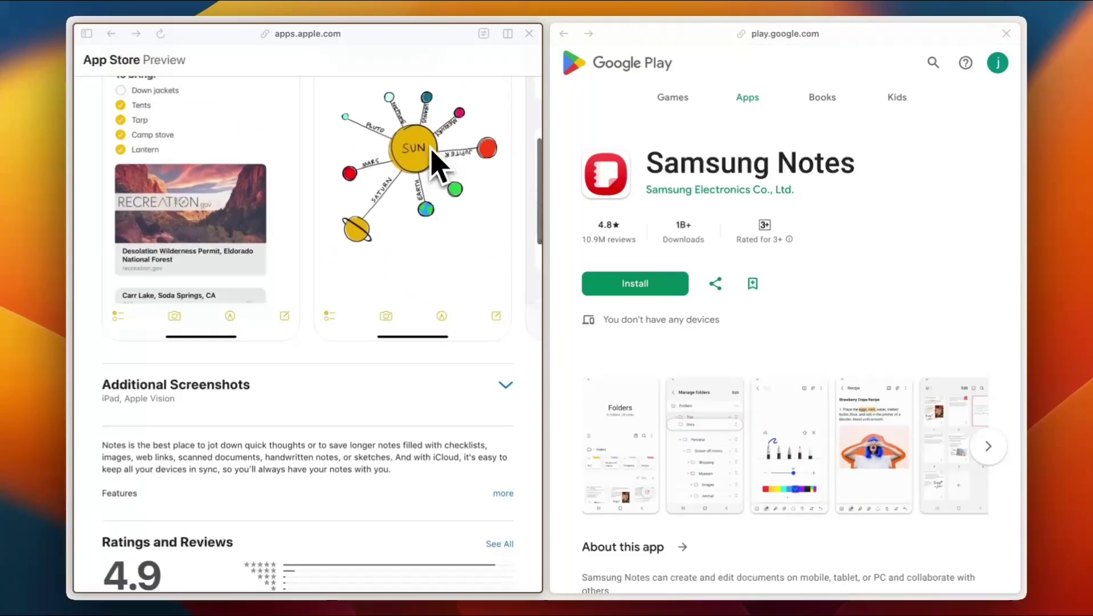
pyautogui.scroll(1, 437, 167)
pyautogui.scroll(1, 437, 167)
pyautogui.scroll(1, 437, 167)
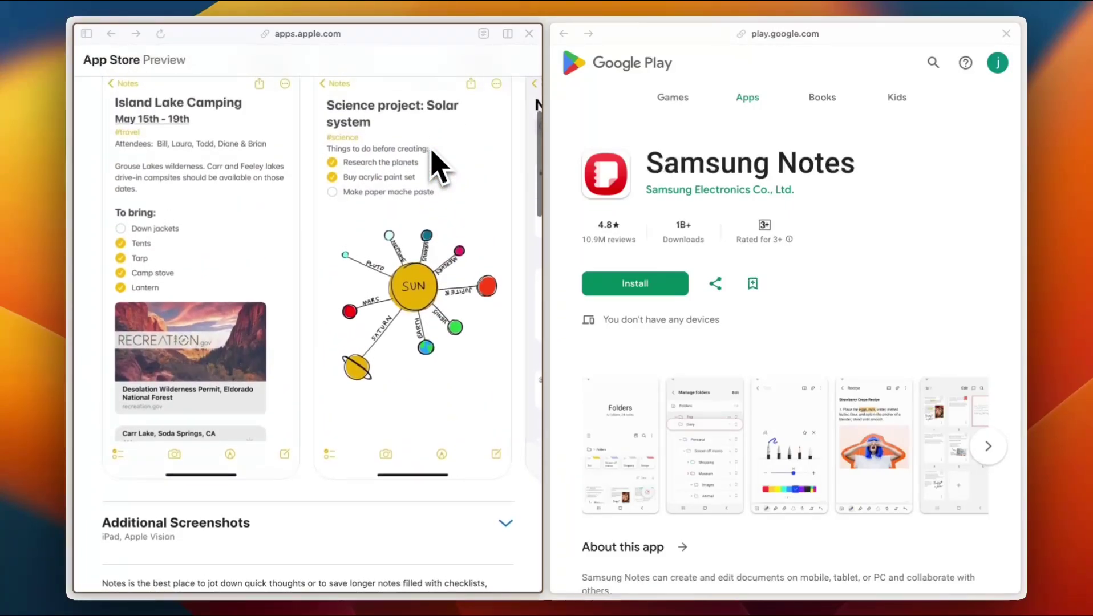
pyautogui.scroll(1, 437, 166)
pyautogui.scroll(1, 437, 167)
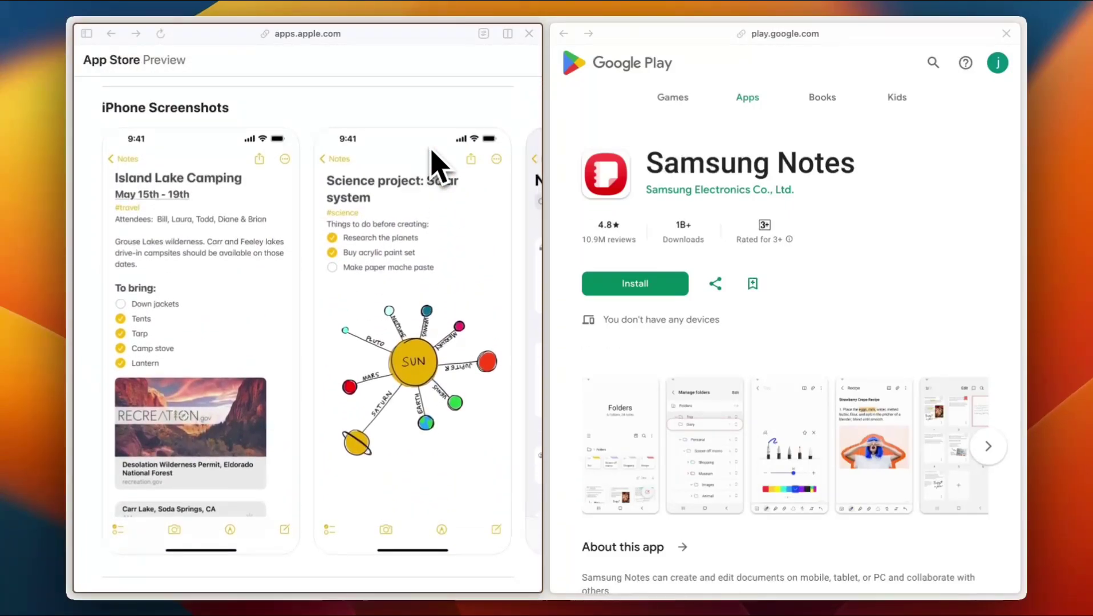
pyautogui.scroll(1, 437, 167)
pyautogui.scroll(2, 438, 166)
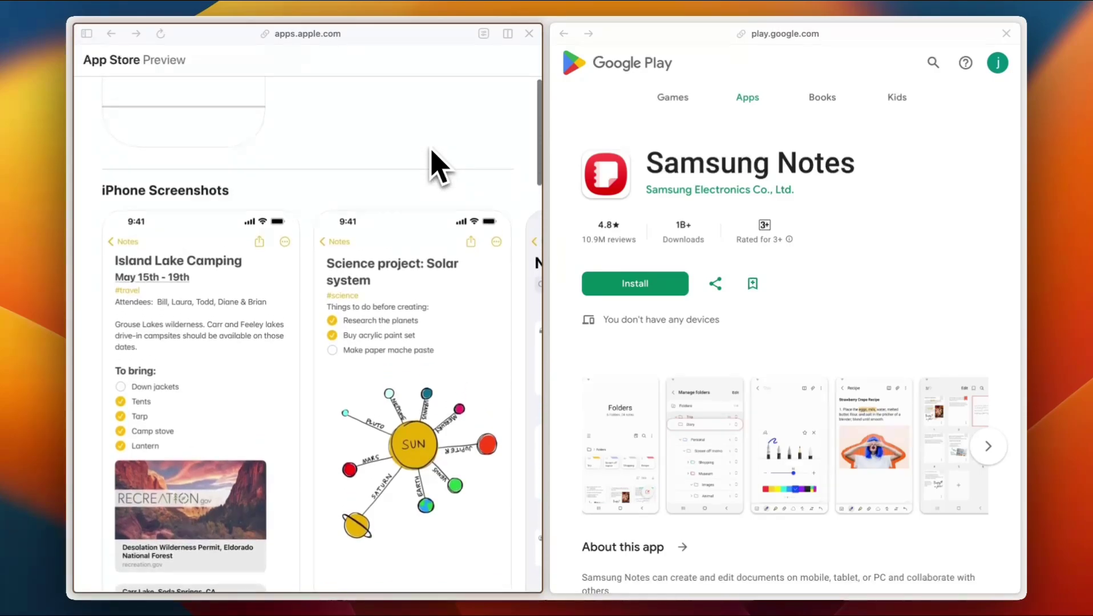
pyautogui.scroll(2, 437, 166)
pyautogui.scroll(1, 437, 167)
pyautogui.scroll(2, 437, 167)
pyautogui.scroll(1, 437, 167)
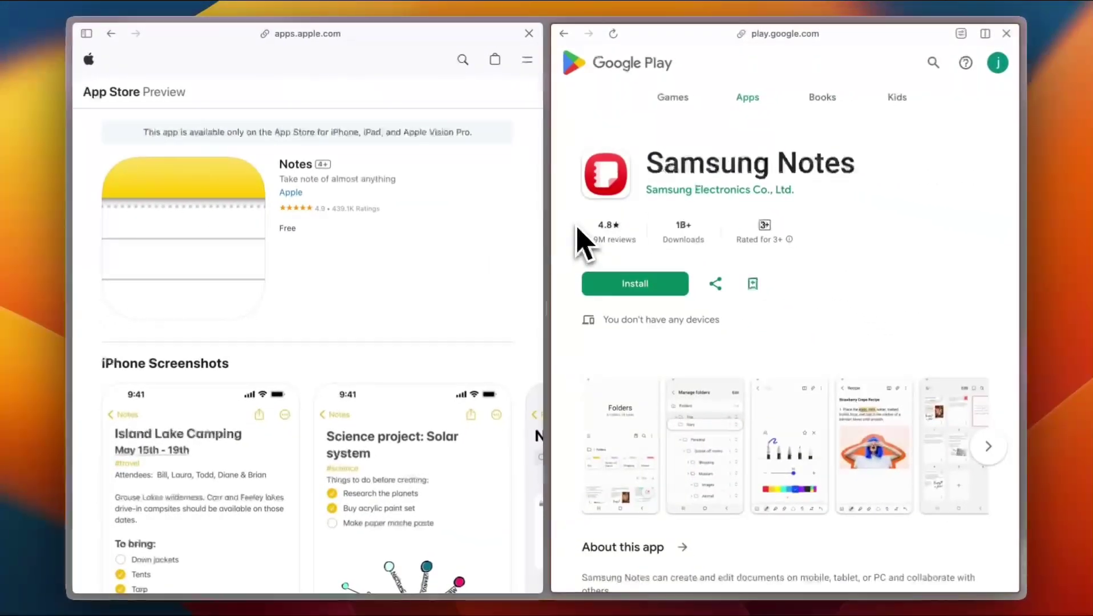
pyautogui.scroll(-2, 578, 229)
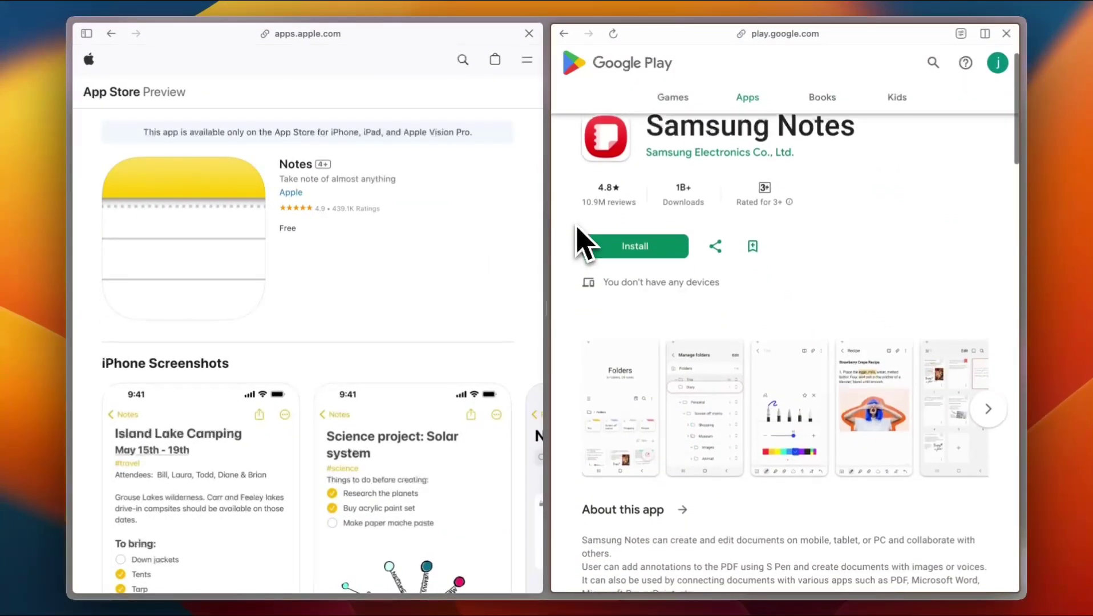
pyautogui.scroll(-1, 577, 228)
pyautogui.scroll(-1, 576, 227)
pyautogui.scroll(-2, 576, 227)
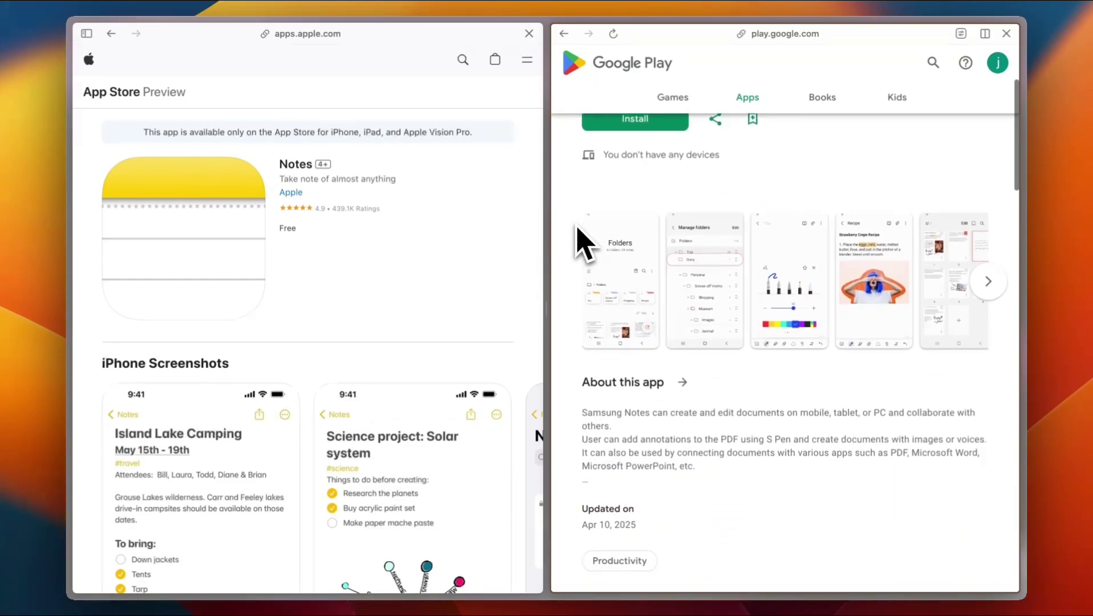
pyautogui.scroll(-2, 577, 243)
pyautogui.scroll(-2, 577, 243)
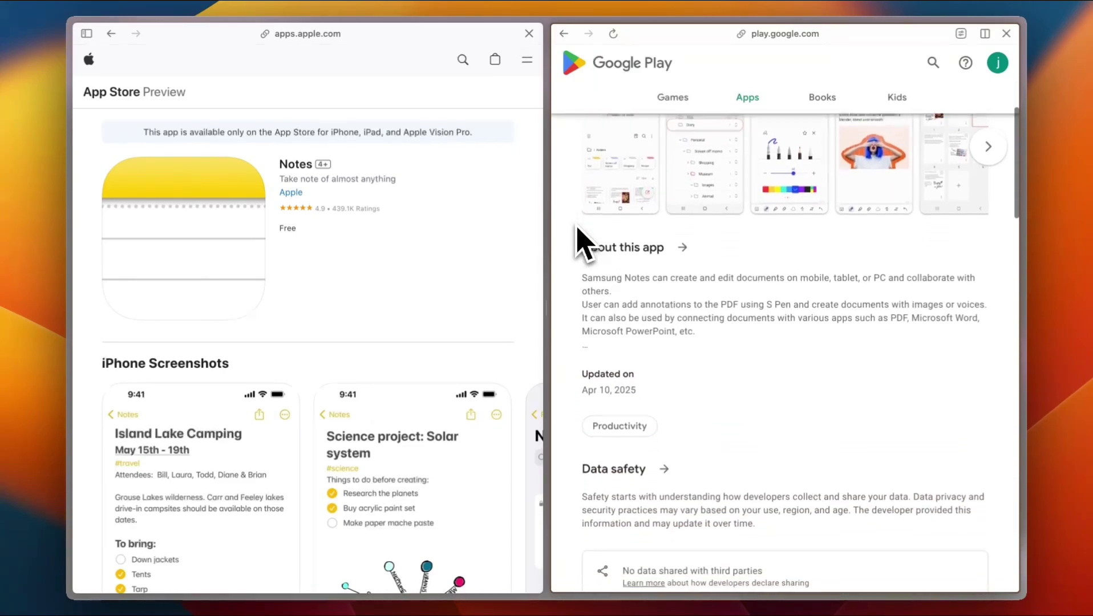
pyautogui.scroll(-1, 577, 227)
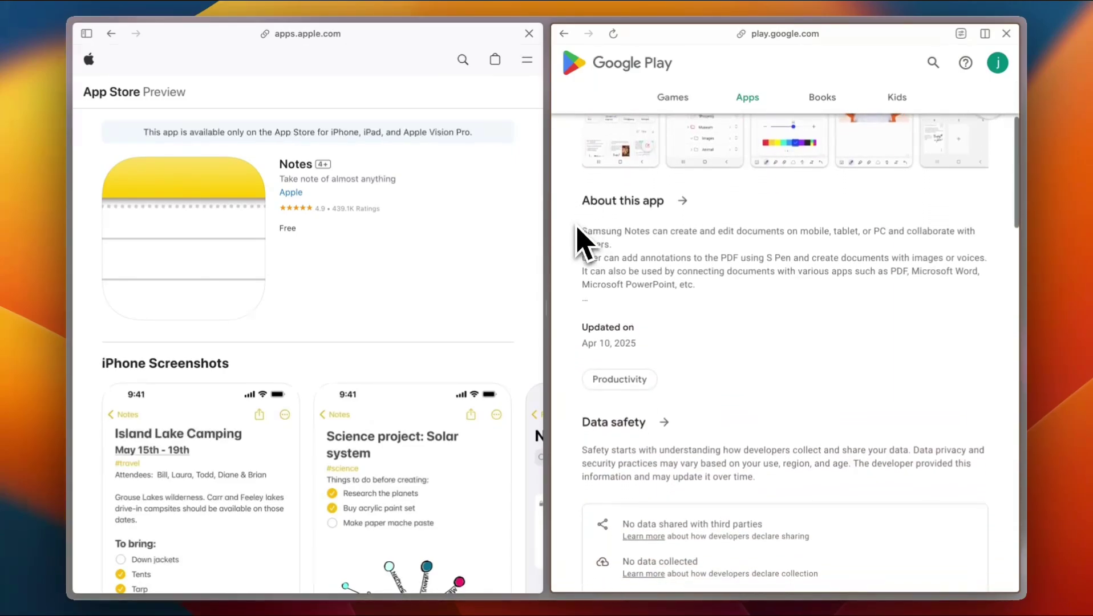
pyautogui.scroll(-1, 578, 243)
pyautogui.scroll(-1, 577, 243)
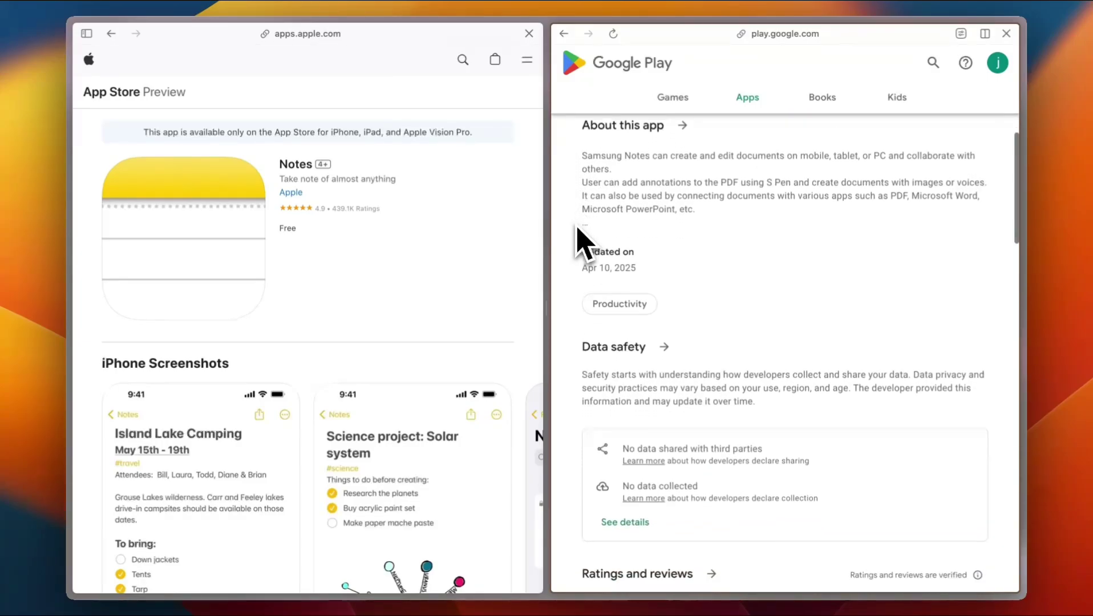
pyautogui.scroll(-1, 578, 243)
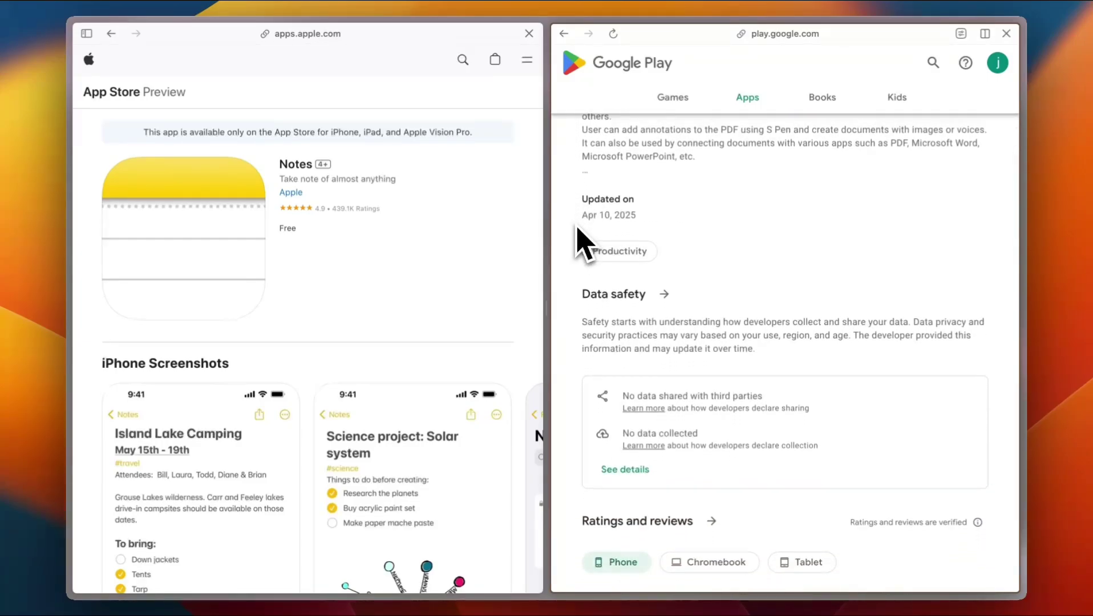
pyautogui.scroll(1, 577, 228)
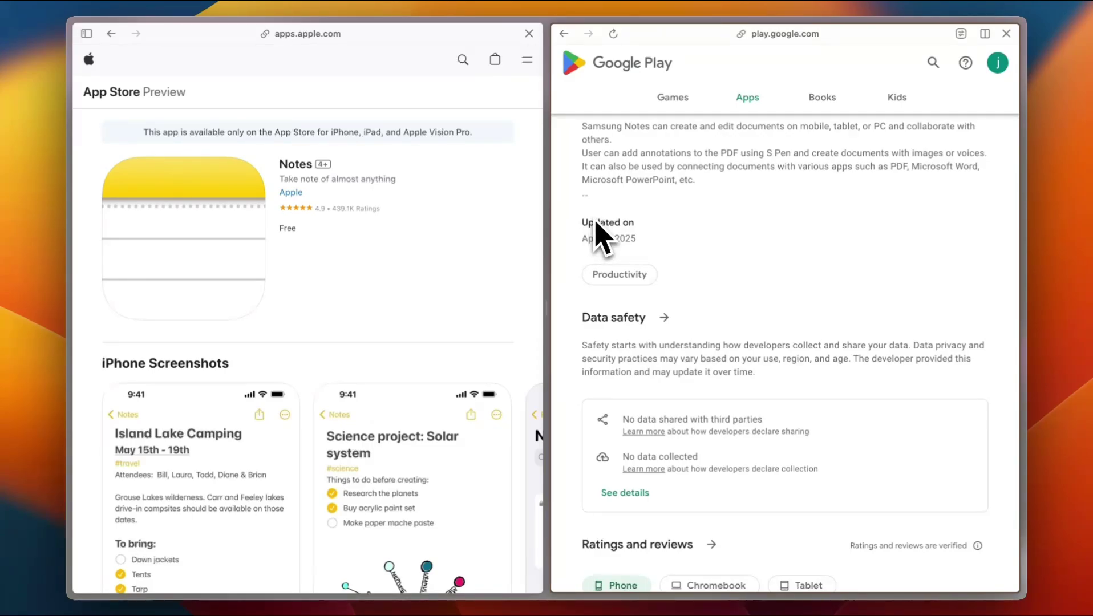
pyautogui.scroll(-3, 598, 235)
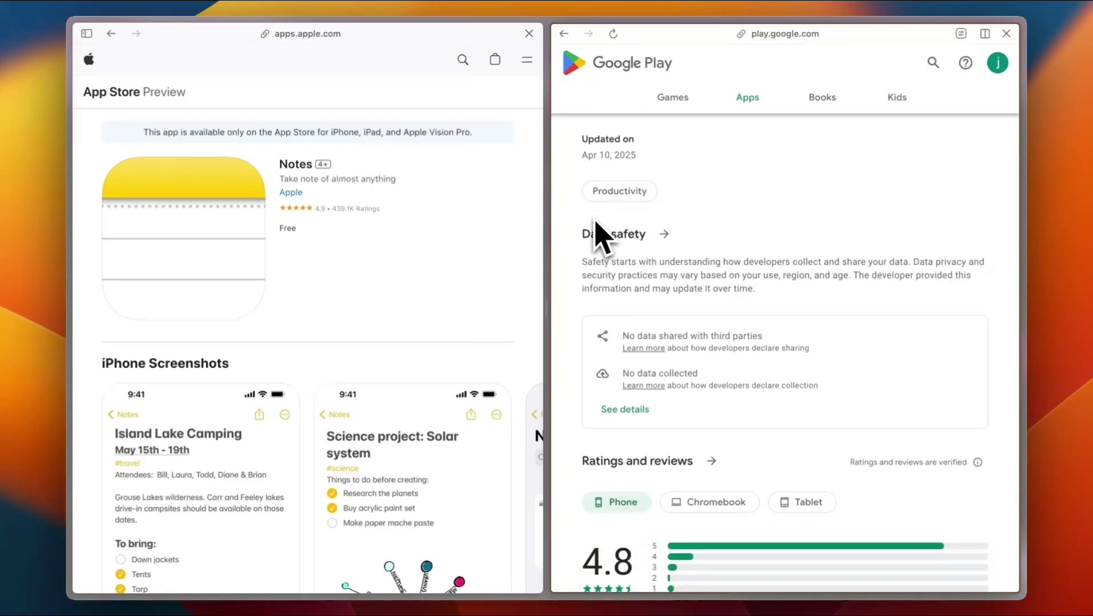
pyautogui.scroll(-1, 598, 234)
pyautogui.scroll(-1, 598, 235)
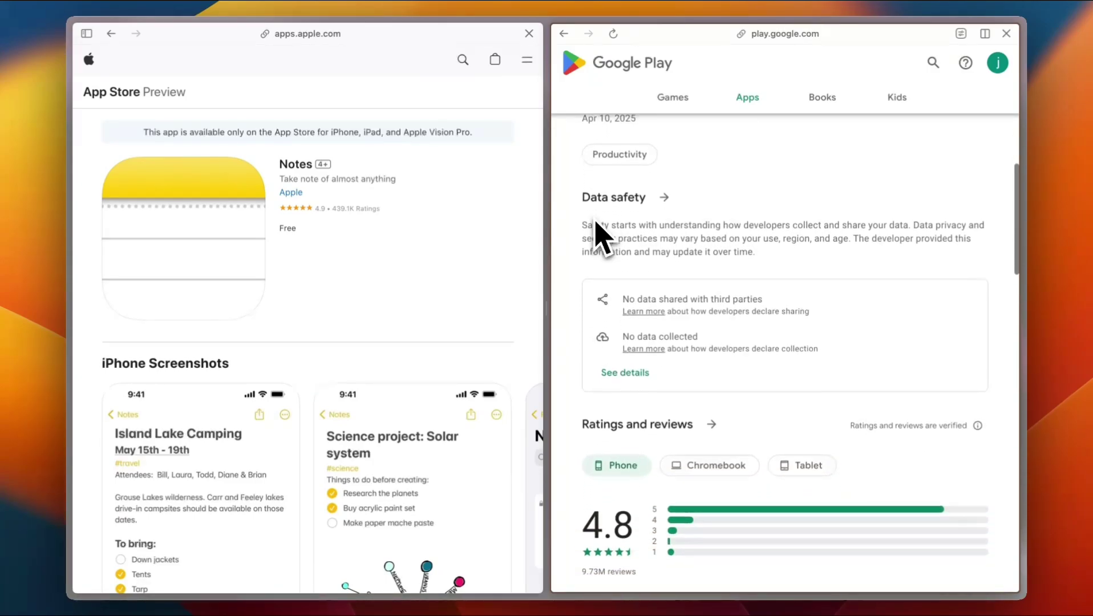
pyautogui.scroll(-1, 598, 234)
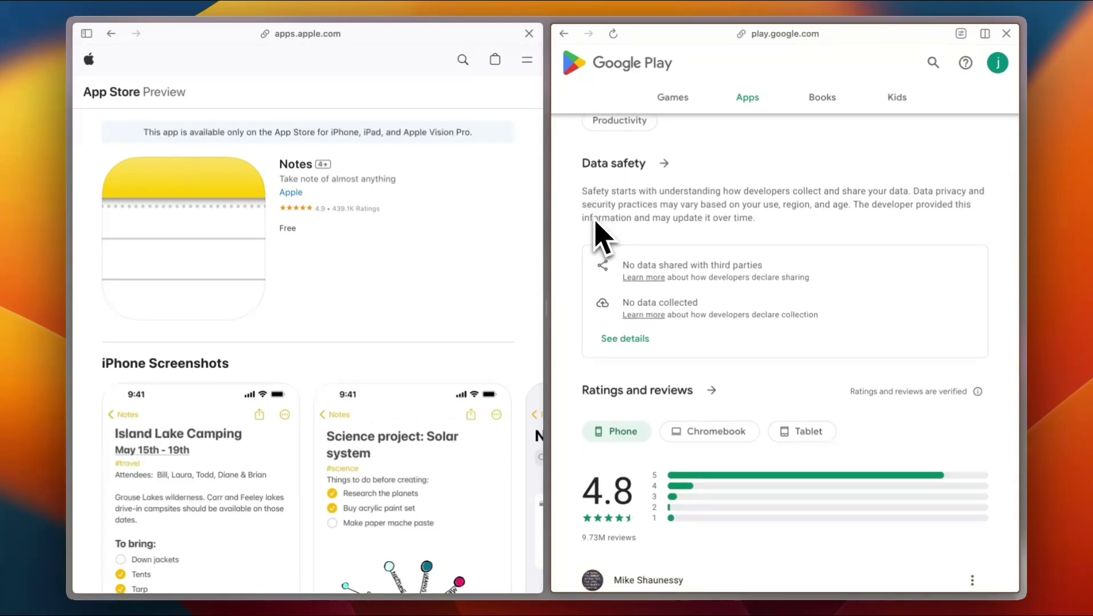
pyautogui.scroll(-1, 598, 235)
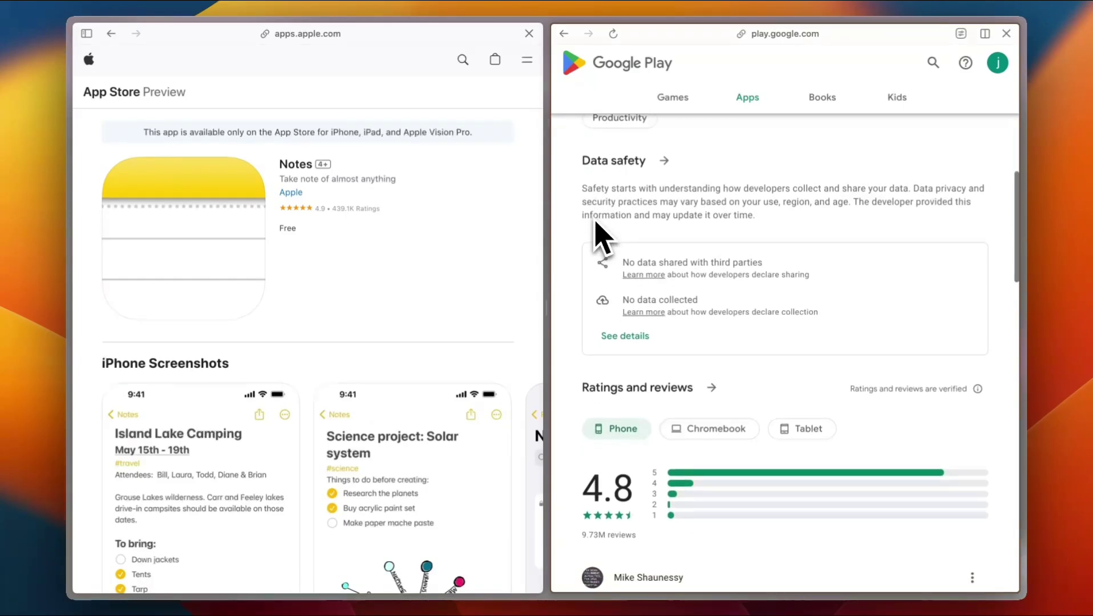
pyautogui.scroll(-1, 598, 234)
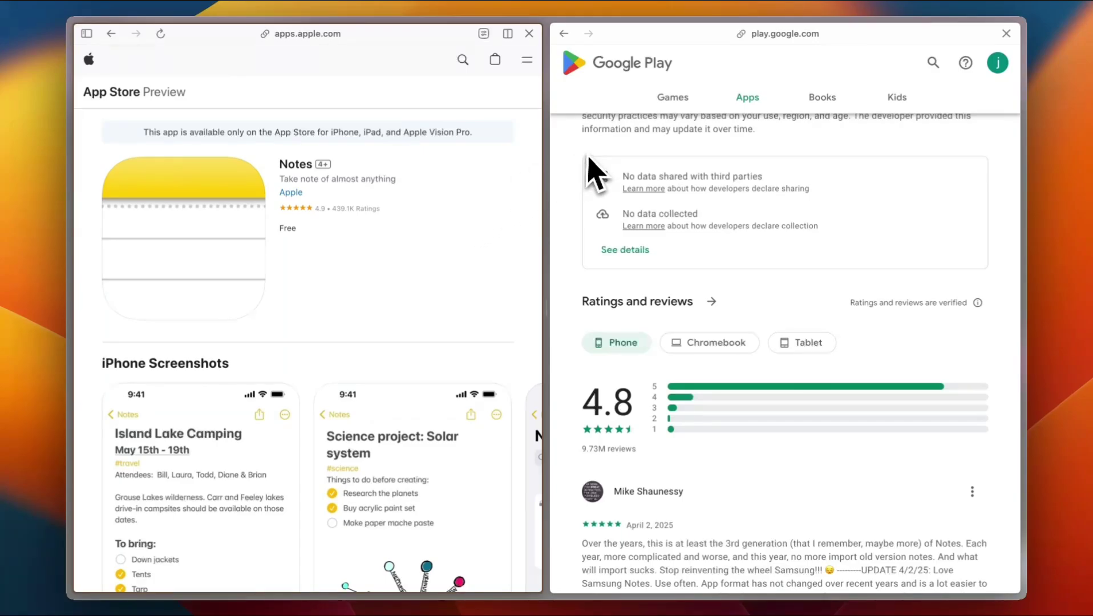
pyautogui.scroll(2, 593, 176)
pyautogui.scroll(5, 598, 176)
pyautogui.scroll(5, 601, 175)
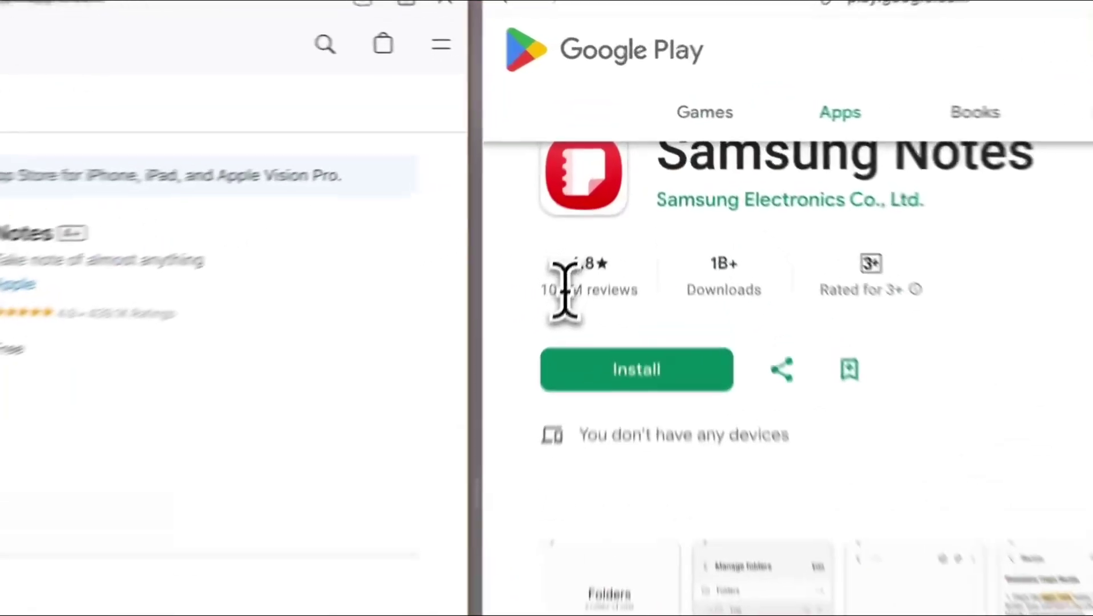